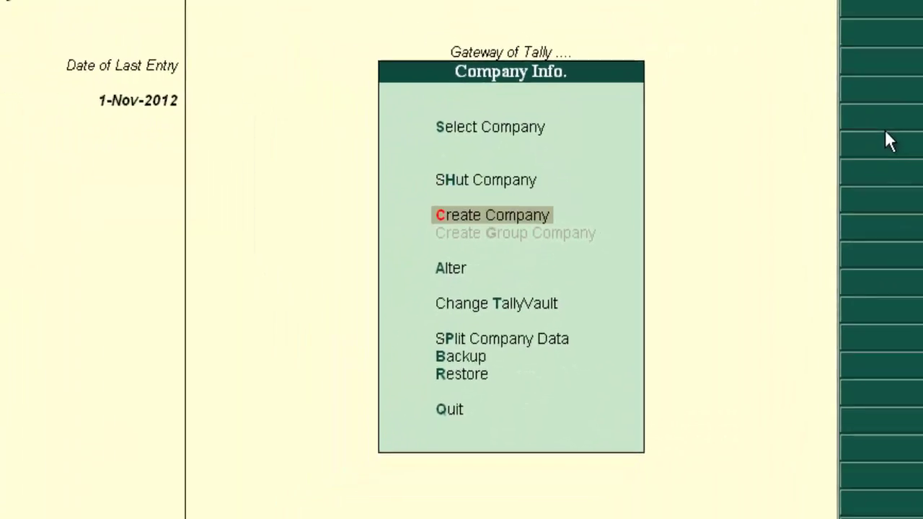
# Open the company details of ABC LTD for alteration.
pyautogui.press('Down')
pyautogui.press('F1')
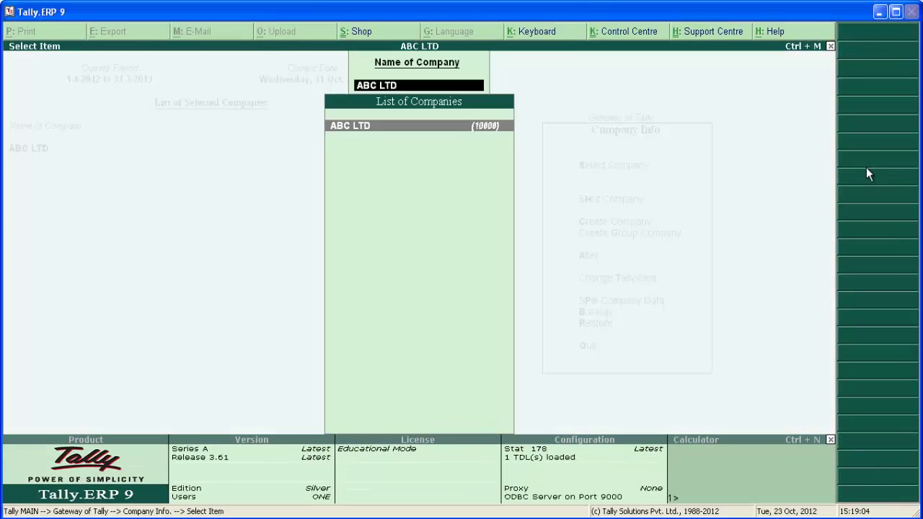
pyautogui.press('Return')
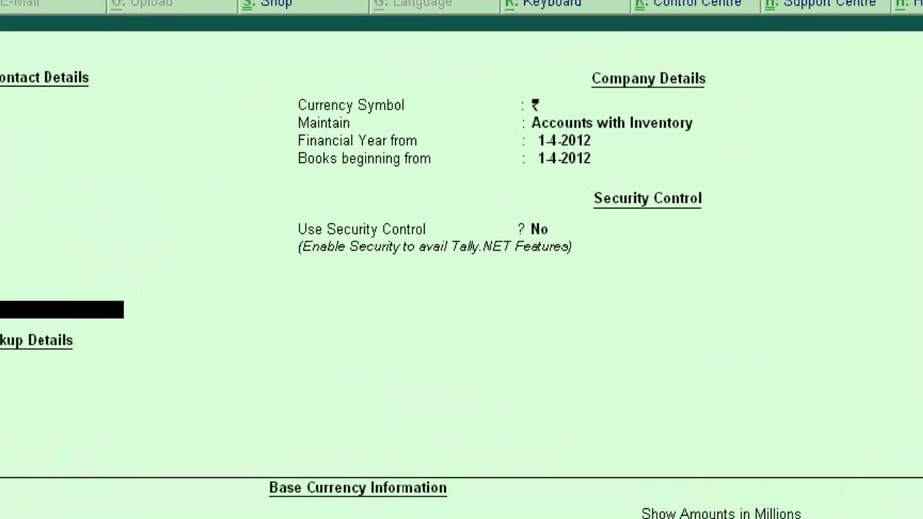
pyautogui.press('Return')
pyautogui.press('Return')
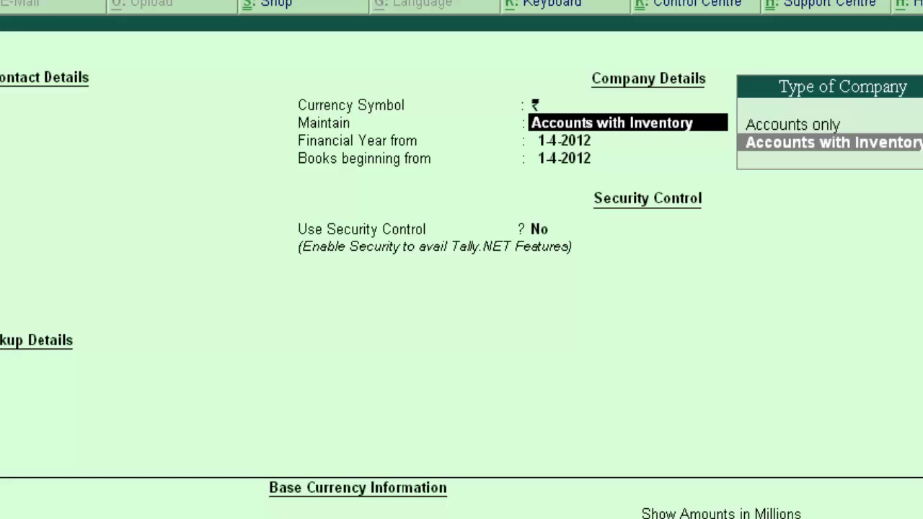
# Set ABC LTD to maintain Accounts Only, save the company alteration and return to the Gateway of Tally.
pyautogui.press('Up')
pyautogui.press('Return')
pyautogui.press('Return')
pyautogui.press('Return')
pyautogui.press('Return')
pyautogui.press('Return')
pyautogui.press('Return')
pyautogui.press('Return')
pyautogui.press('Return')
pyautogui.press('Return')
pyautogui.press('Return')
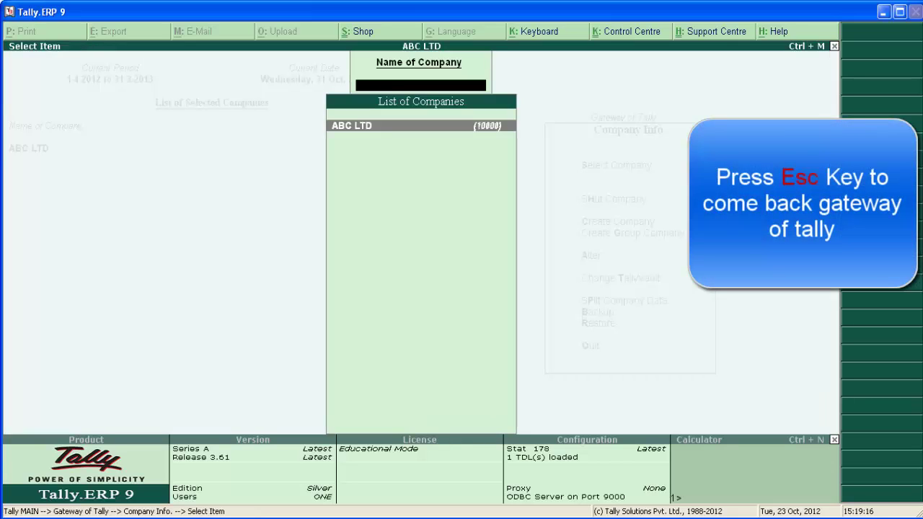
pyautogui.press('Escape')
pyautogui.press('Escape')
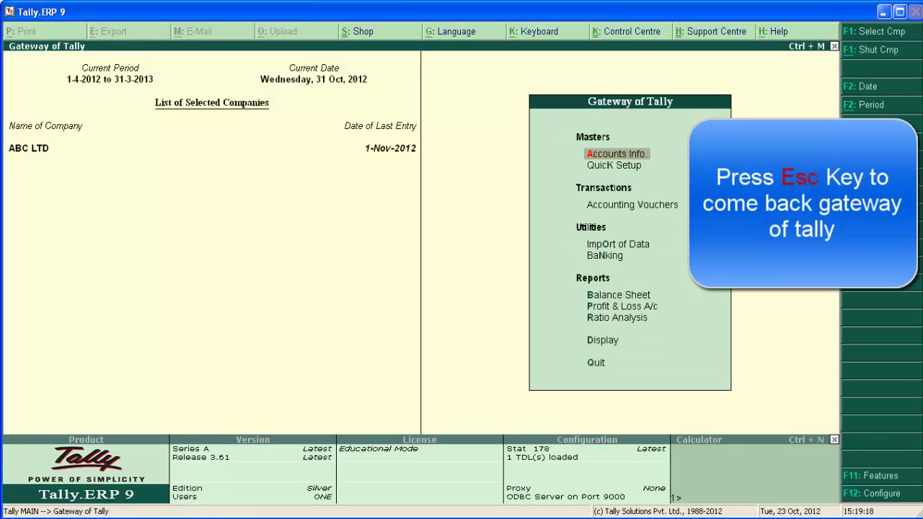
pyautogui.press('Escape')
pyautogui.press('Escape')
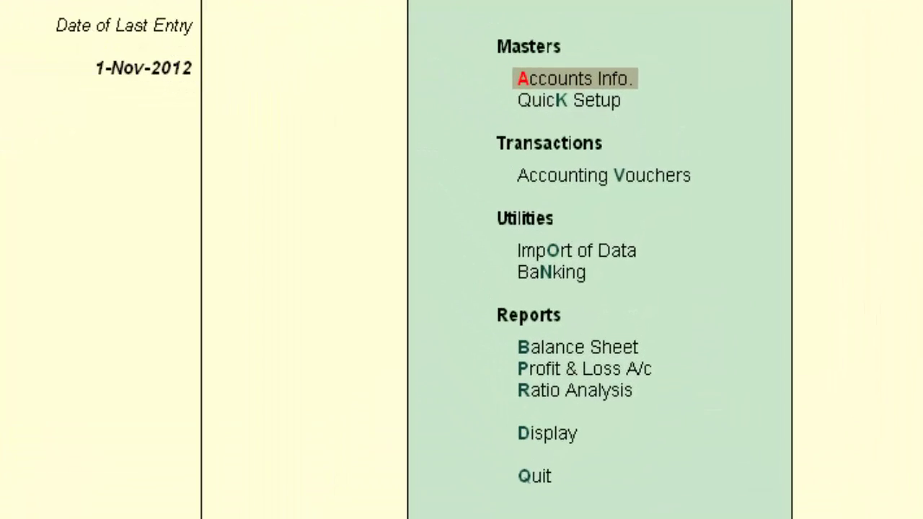
# Open accounting voucher entry and start a new sales voucher.
pyautogui.press('Down')
pyautogui.press('Down')
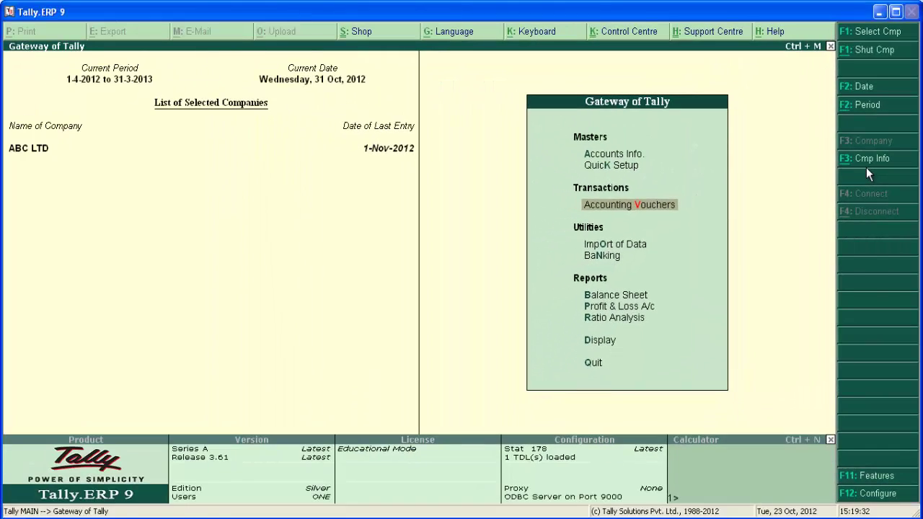
pyautogui.press('Return')
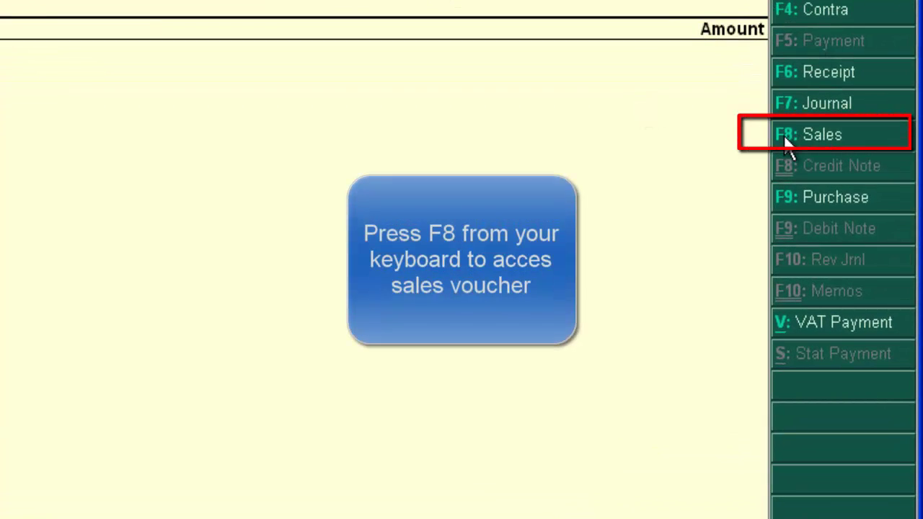
pyautogui.press('F8')
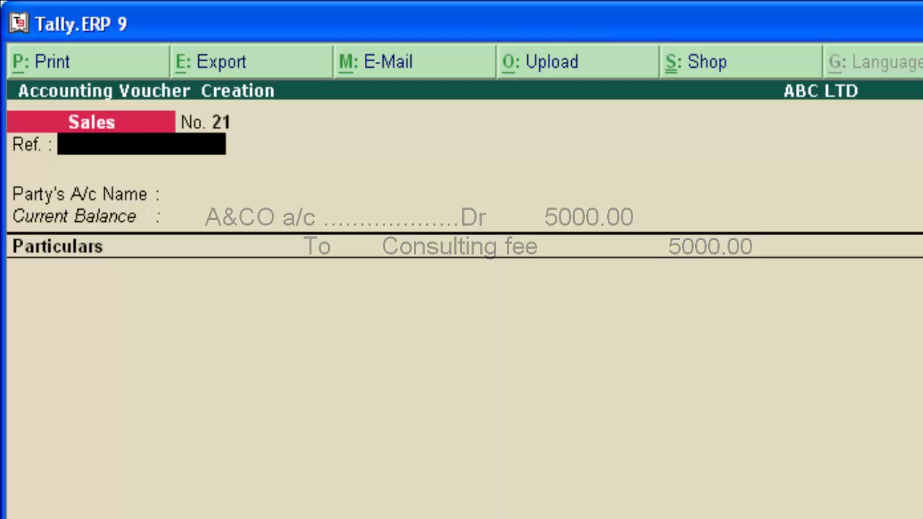
# Enter PO.456 as the sales voucher's reference, choose A&CO as the party account and accept the party details.
pyautogui.write('PO')
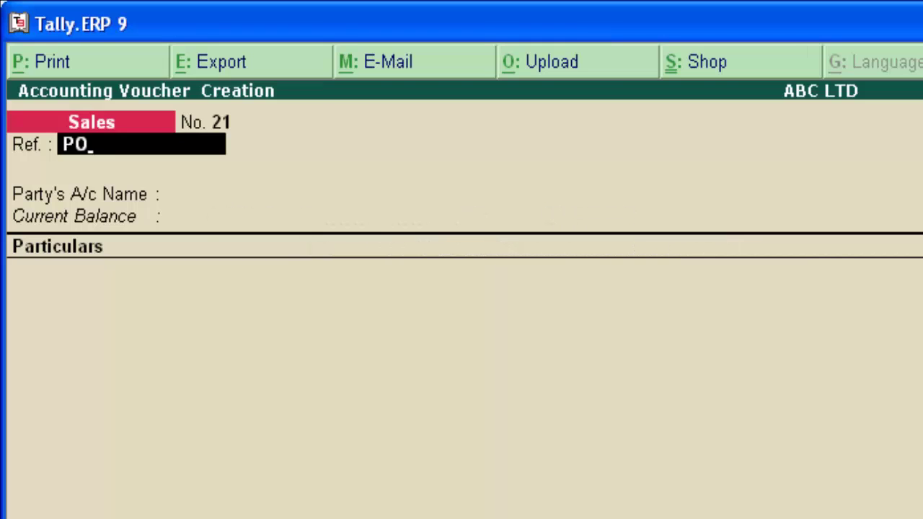
pyautogui.write('.456')
pyautogui.press('Return')
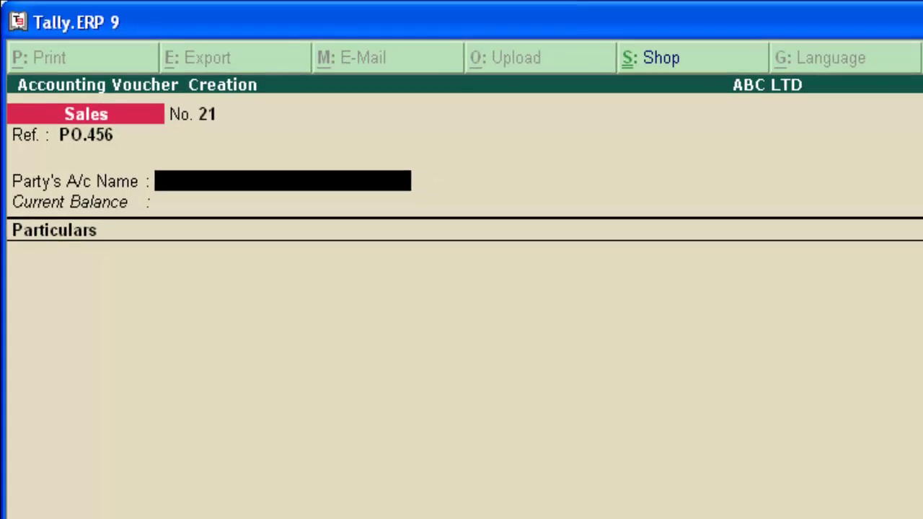
pyautogui.press('Return')
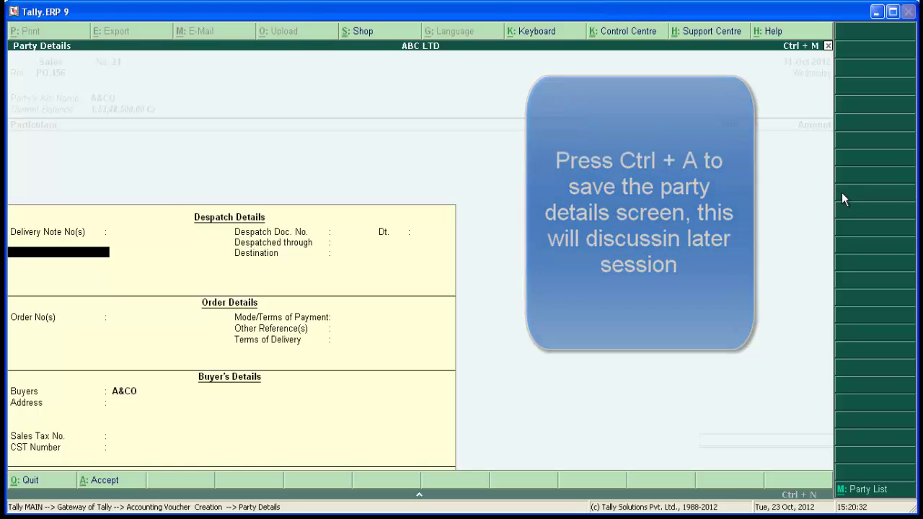
pyautogui.hotkey('ctrl', 'a')
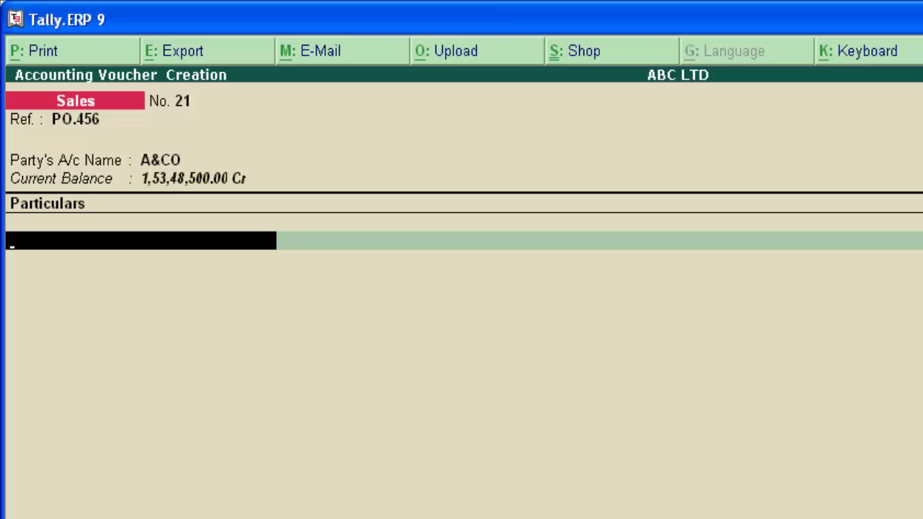
# Add the Consulting Fee ledger to the sales voucher with an amount of 5,000.
pyautogui.write('co')
pyautogui.press('Down')
pyautogui.press('Return')
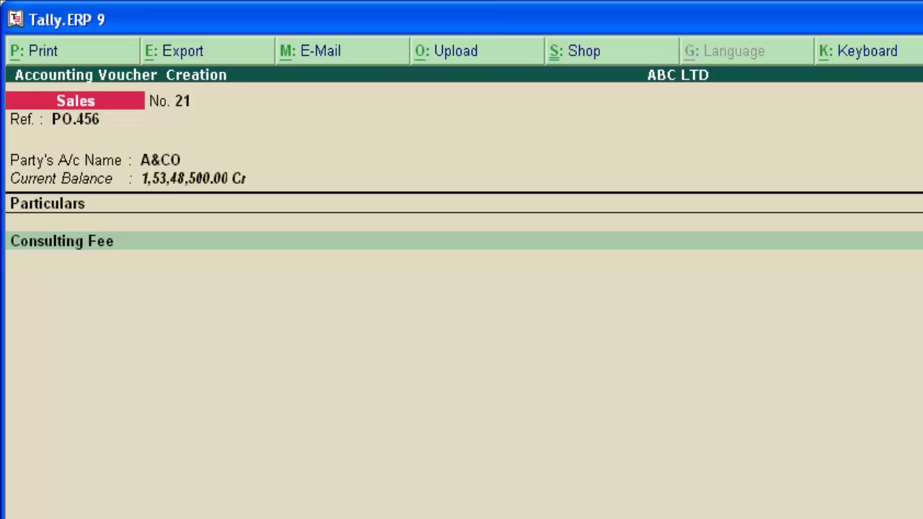
pyautogui.write('5,000')
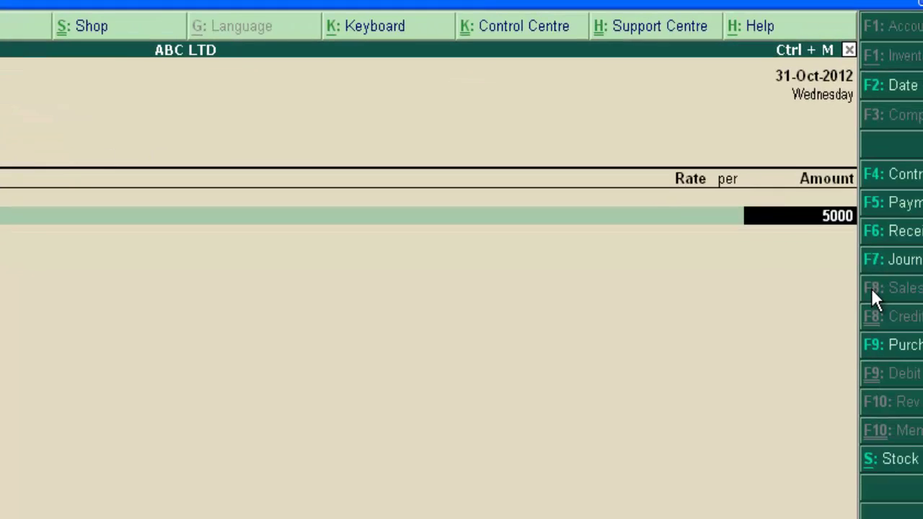
pyautogui.press('Return')
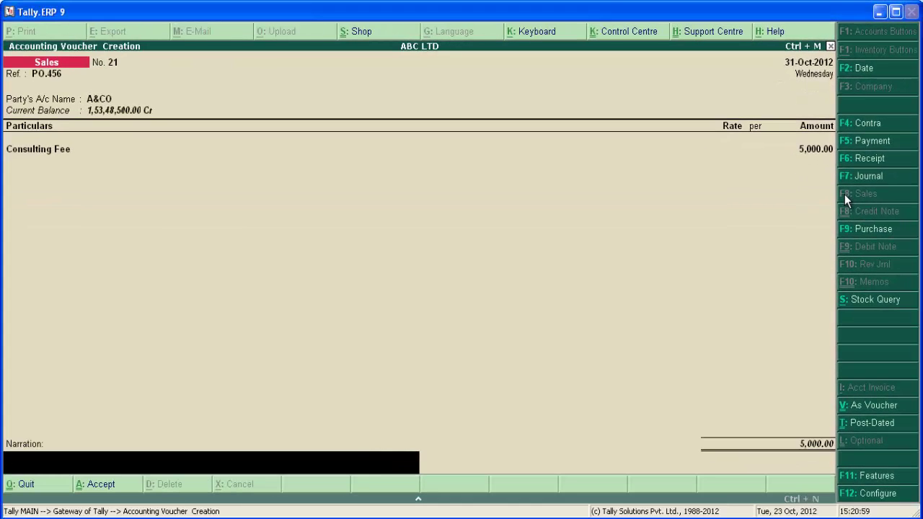
# Enter the narration CONSULTING FEE and save the sales voucher.
pyautogui.write('CONSULTING FEE')
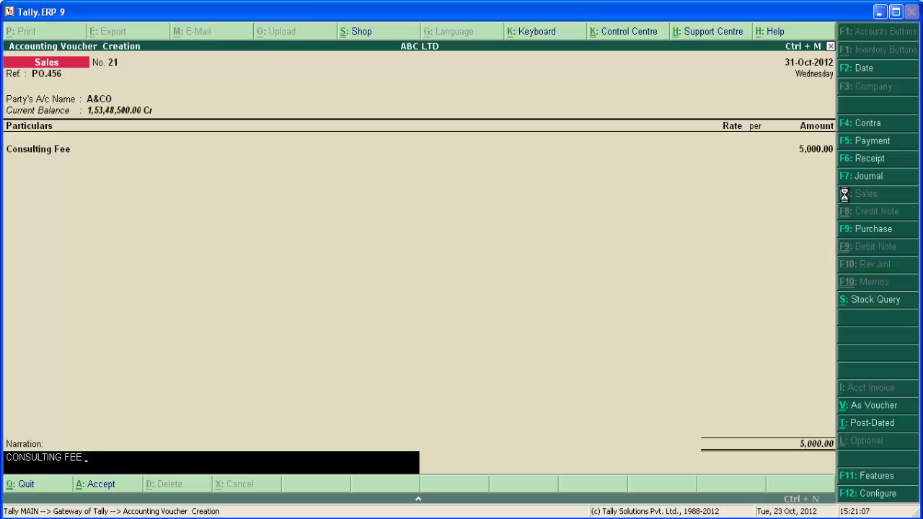
pyautogui.press('Return')
pyautogui.press('Return')
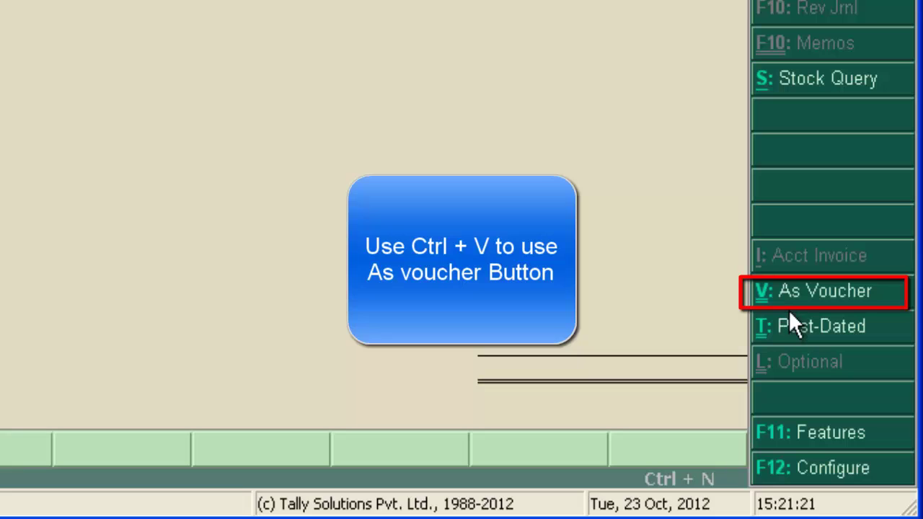
# Reopen the previously entered A&CO sales voucher and toggle it between invoice and voucher mode, ending in voucher mode.
pyautogui.hotkey('ctrl', 'v')
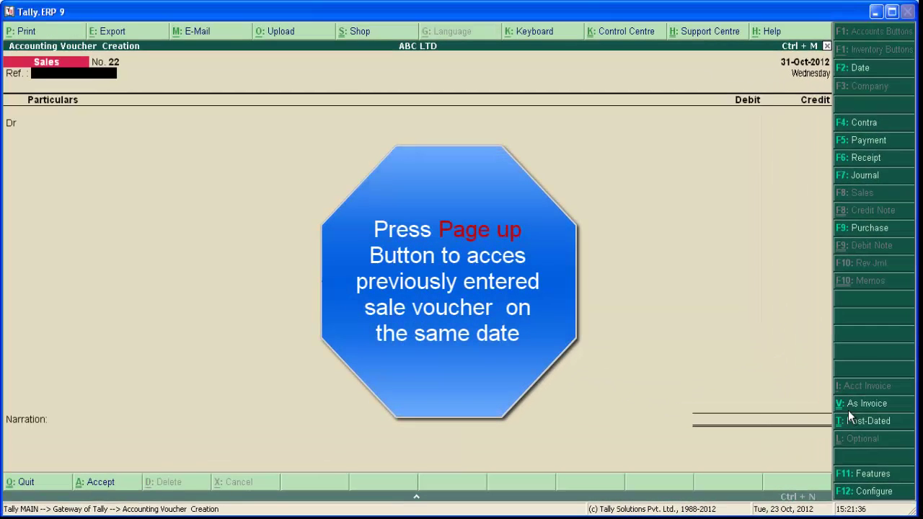
pyautogui.press('pageup')
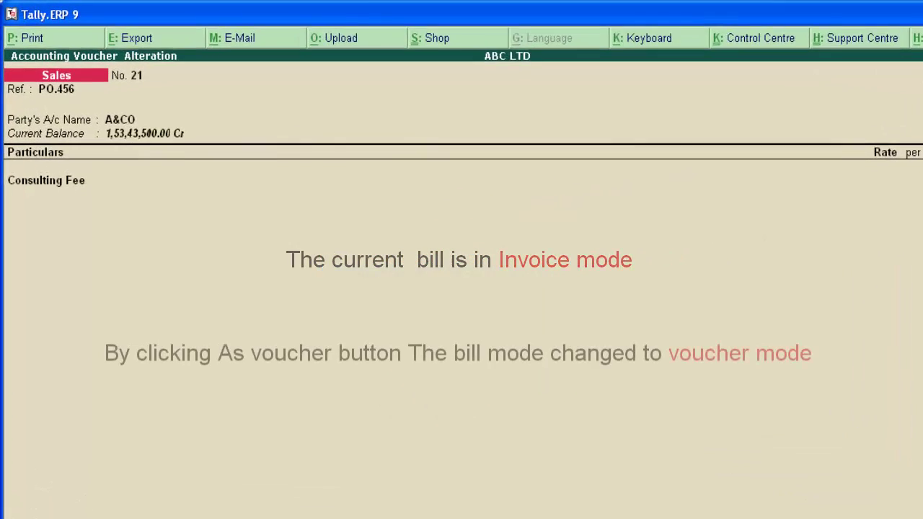
pyautogui.hotkey('ctrl', 'v')
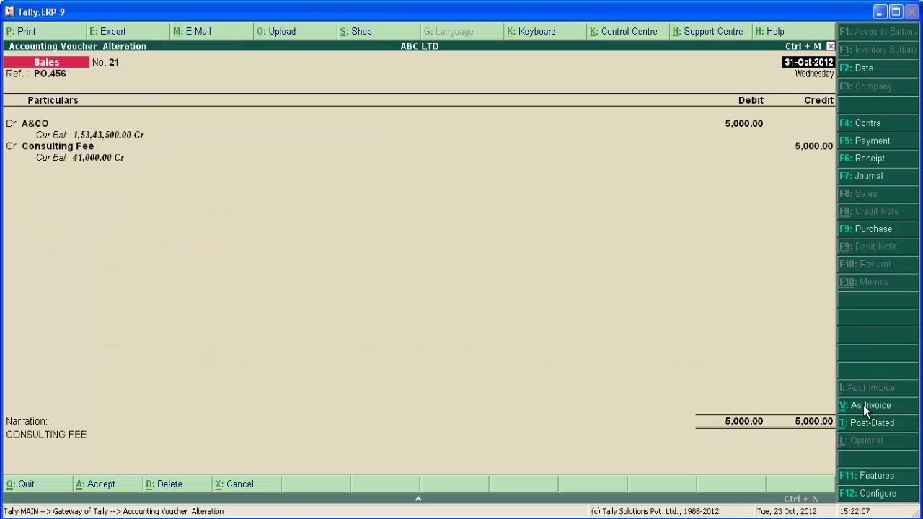
pyautogui.click(863, 405)
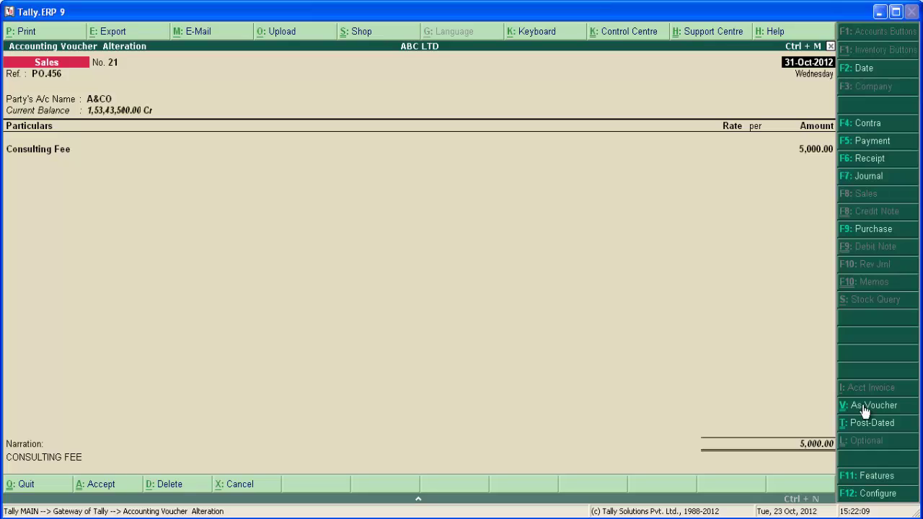
pyautogui.click(861, 410)
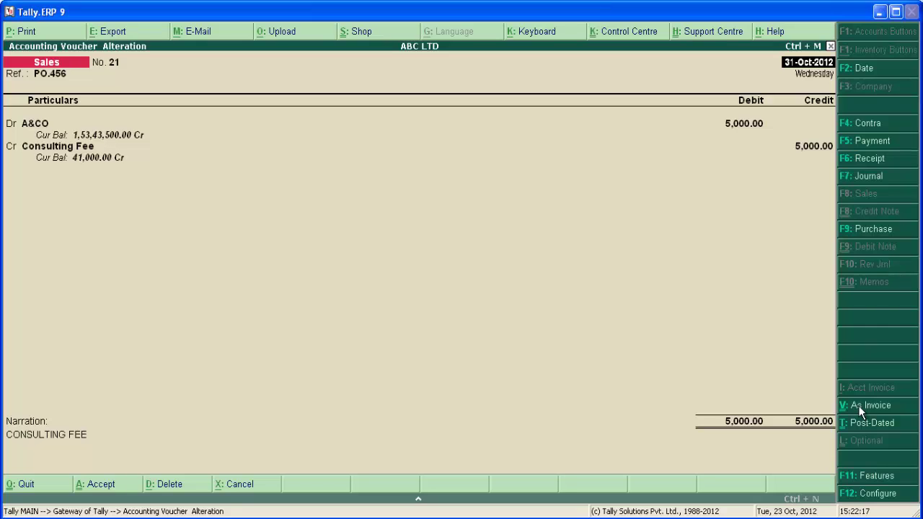
# Accept the Sales Configuration options with Allow Income Accounts in Sales Vouchers set to Yes.
pyautogui.press('Return')
pyautogui.press('Return')
pyautogui.press('Return')
pyautogui.press('Return')
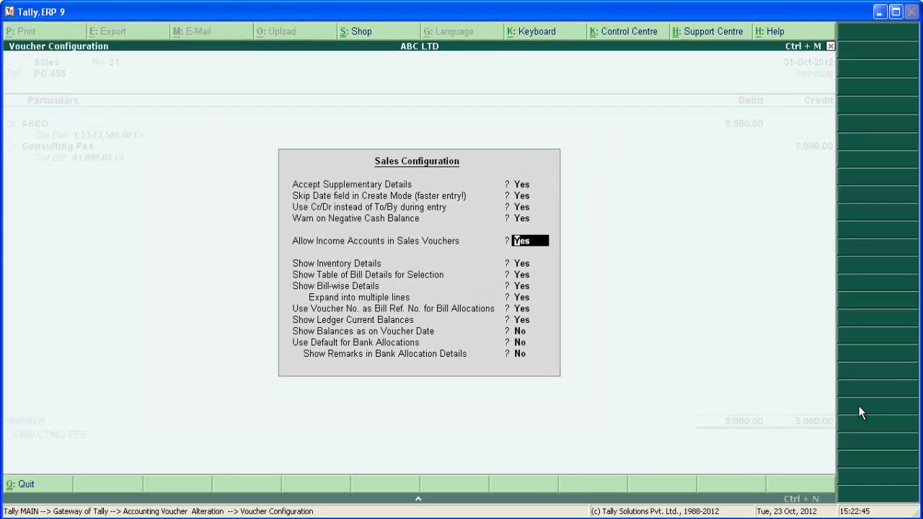
pyautogui.press('Return')
pyautogui.press('Return')
pyautogui.press('Return')
pyautogui.press('Return')
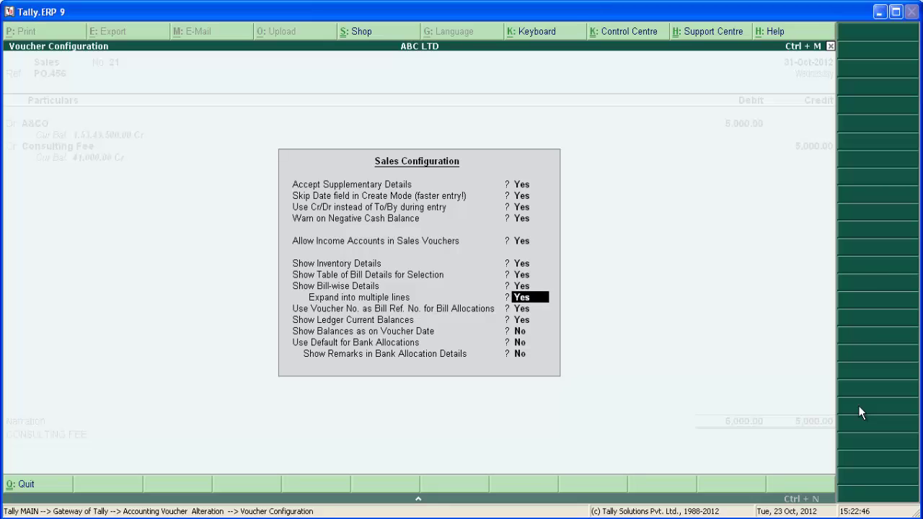
pyautogui.press('Return')
pyautogui.press('Return')
pyautogui.press('Return')
pyautogui.press('Return')
pyautogui.press('Return')
pyautogui.press('Return')
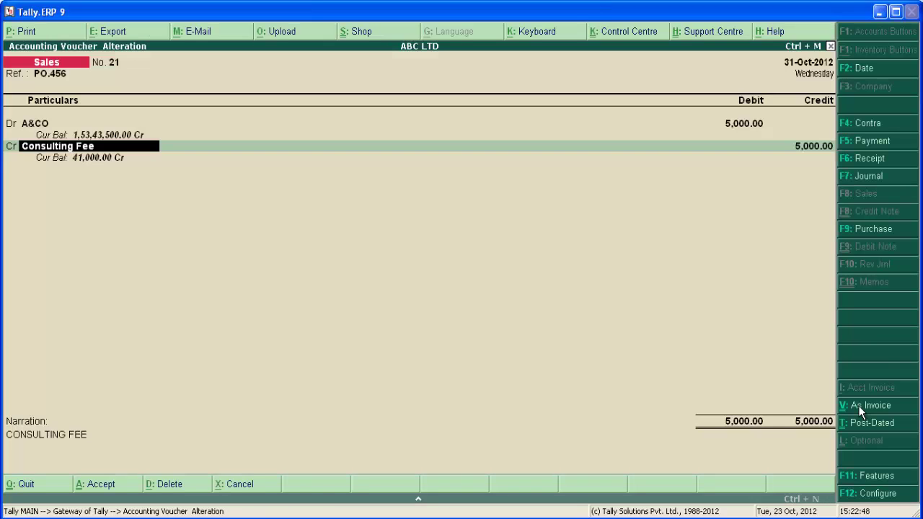
# Accept the reopened sales voucher, switch voucher entry back to invoice mode and return to the Gateway of Tally.
pyautogui.press('Return')
pyautogui.press('Return')
pyautogui.press('Return')
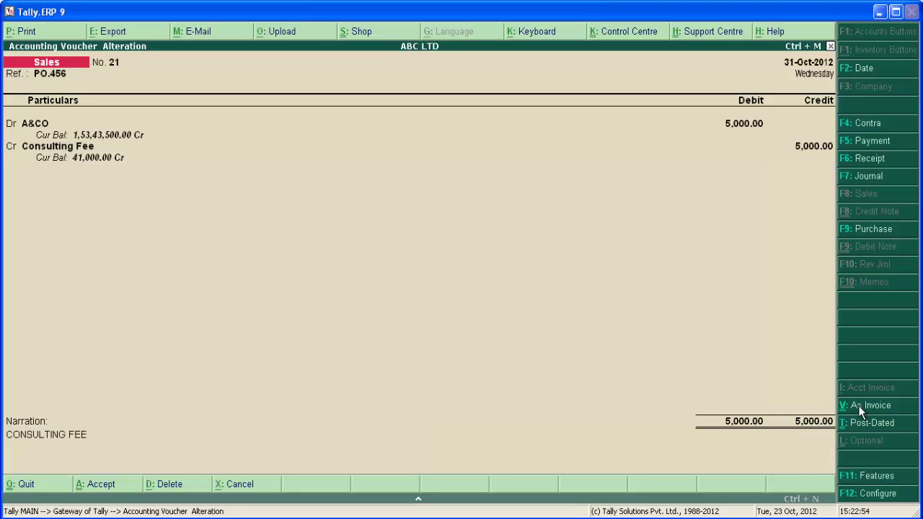
pyautogui.click(860, 411)
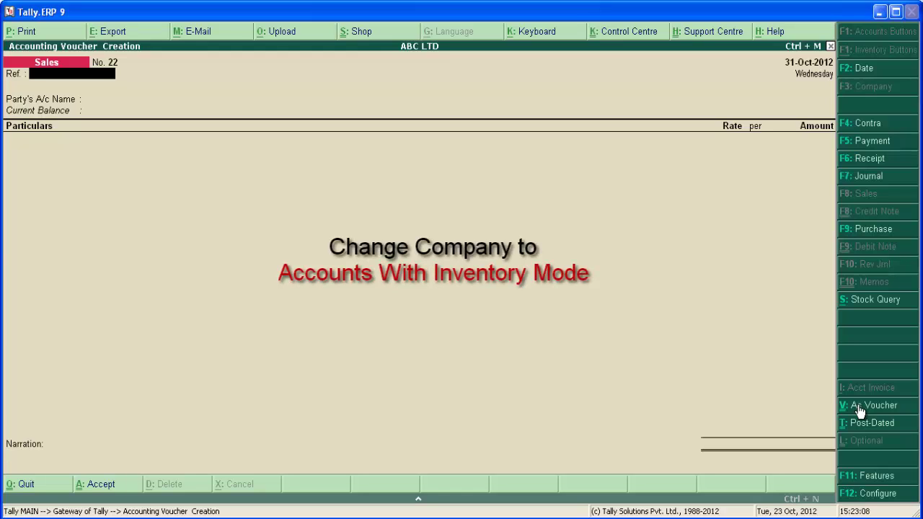
pyautogui.press('Escape')
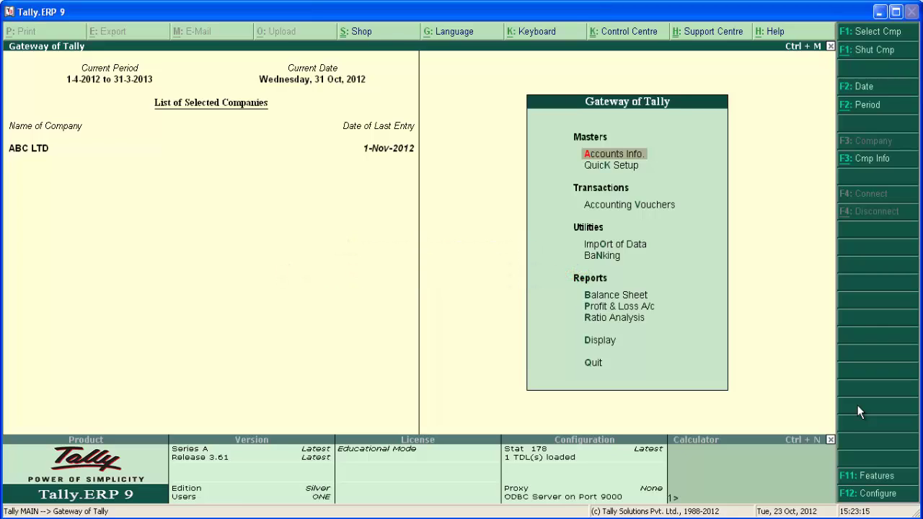
# Reopen ABC LTD's company details for alteration from the company information menu.
pyautogui.click(881, 158)
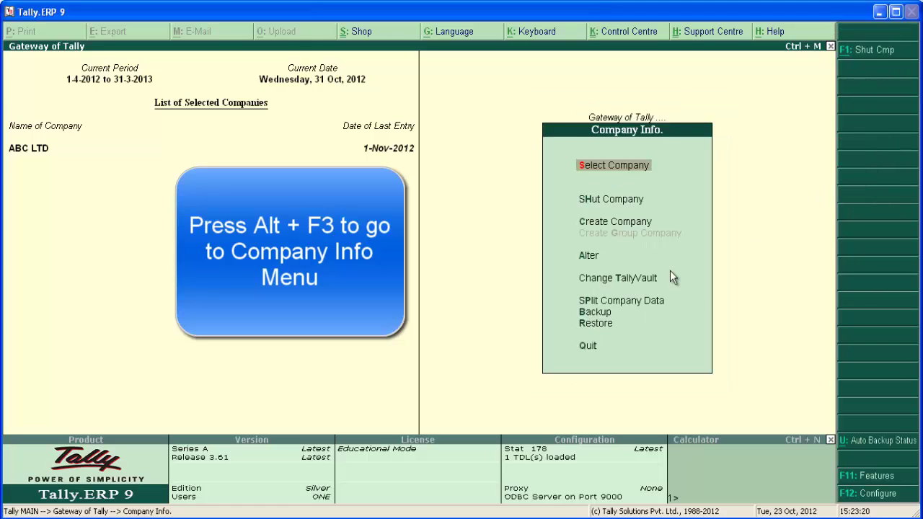
pyautogui.press('Down')
pyautogui.press('Down')
pyautogui.press('Down')
pyautogui.press('Return')
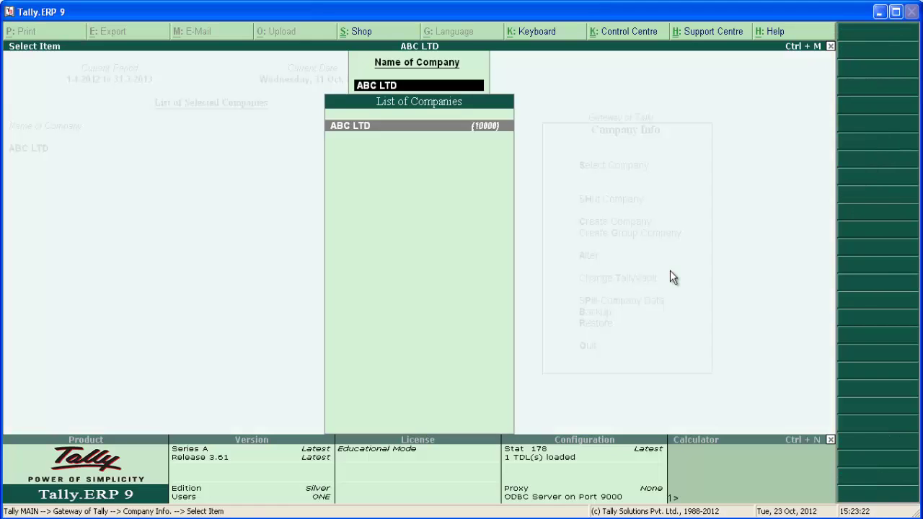
pyautogui.press('Return')
# Set ABC LTD to maintain Accounts with Inventory and accept the financial year start date.
pyautogui.press('Return')
pyautogui.press('Return')
pyautogui.press('Return')
pyautogui.press('Return')
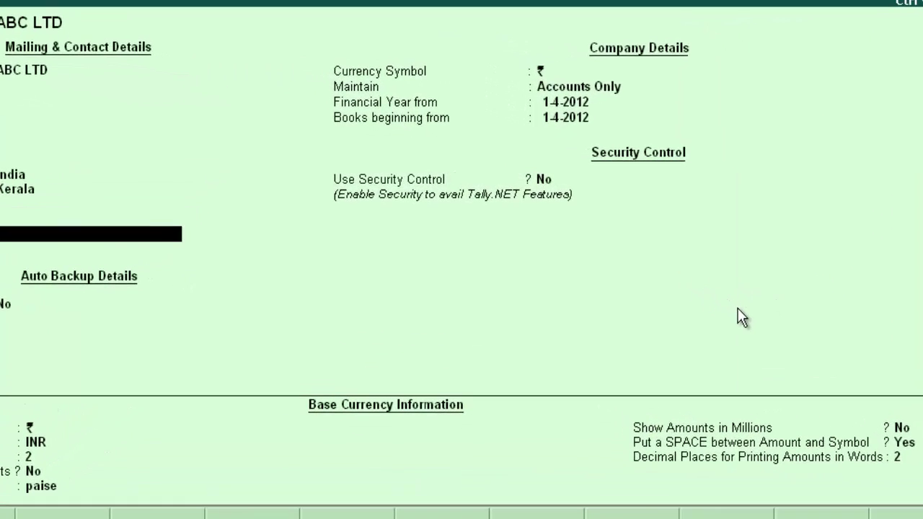
pyautogui.press('Return')
pyautogui.press('Return')
pyautogui.press('Return')
pyautogui.press('Return')
pyautogui.press('BackSpace')
pyautogui.press('Down')
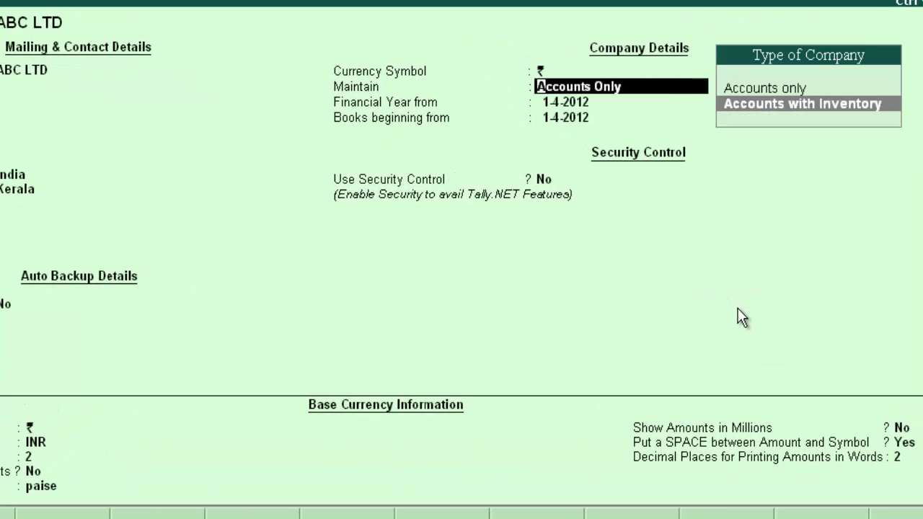
pyautogui.press('Return')
pyautogui.press('Return')
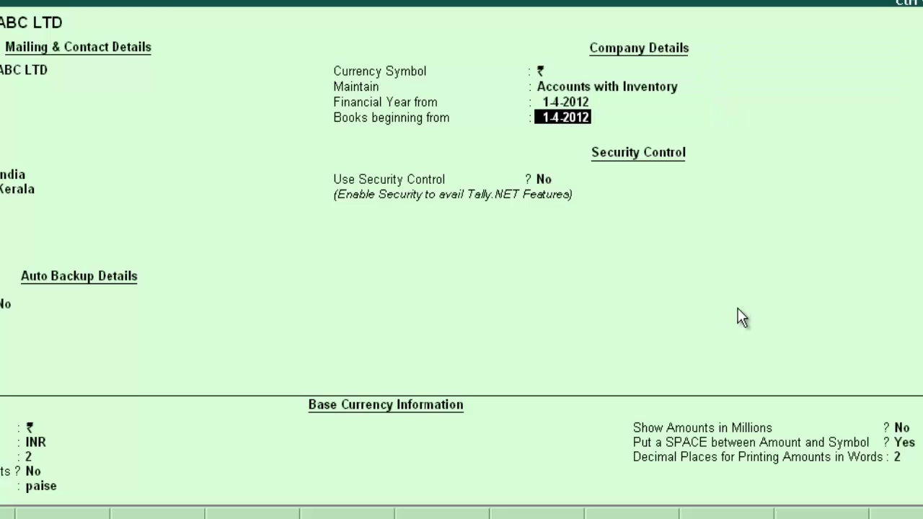
# Accept the remaining company details and save the alteration of ABC LTD.
pyautogui.press('Return')
pyautogui.press('Return')
pyautogui.press('Return')
pyautogui.press('Return')
pyautogui.press('Return')
pyautogui.press('Return')
pyautogui.press('Return')
pyautogui.press('Return')
pyautogui.press('Return')
pyautogui.press('Return')
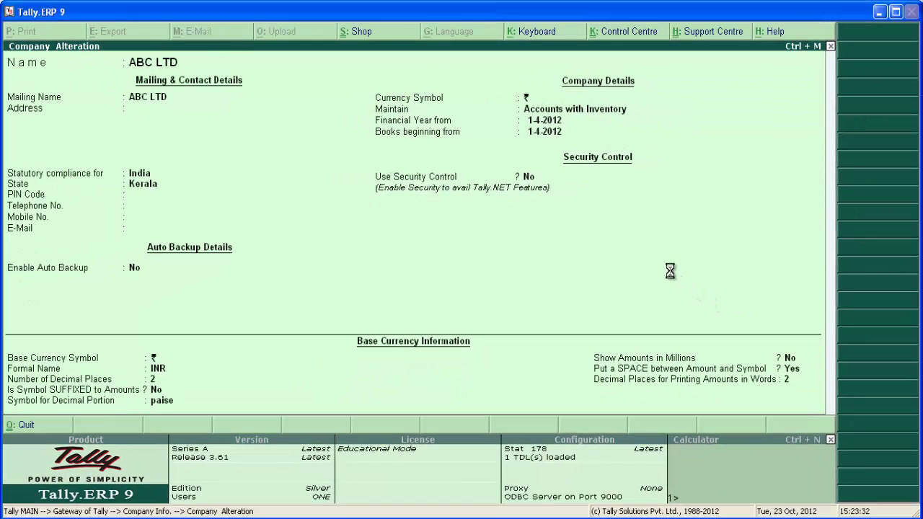
# Return to the Gateway of Tally with ABC LTD selected and open accounting voucher entry.
pyautogui.press('Return')
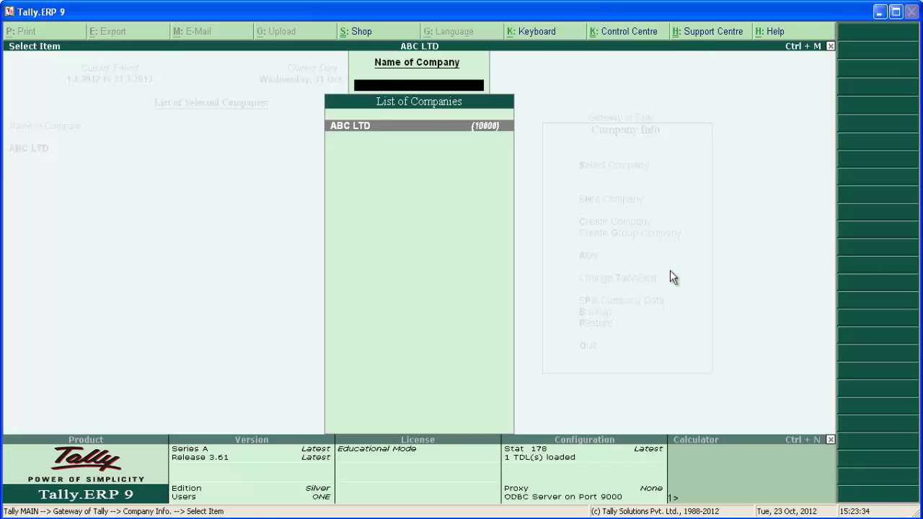
pyautogui.press('Return')
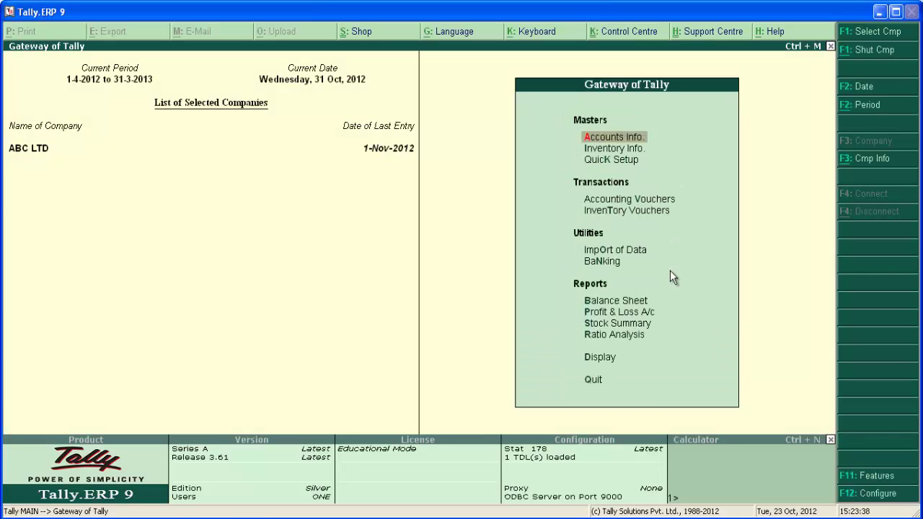
pyautogui.press('Down')
pyautogui.press('Down')
pyautogui.press('Down')
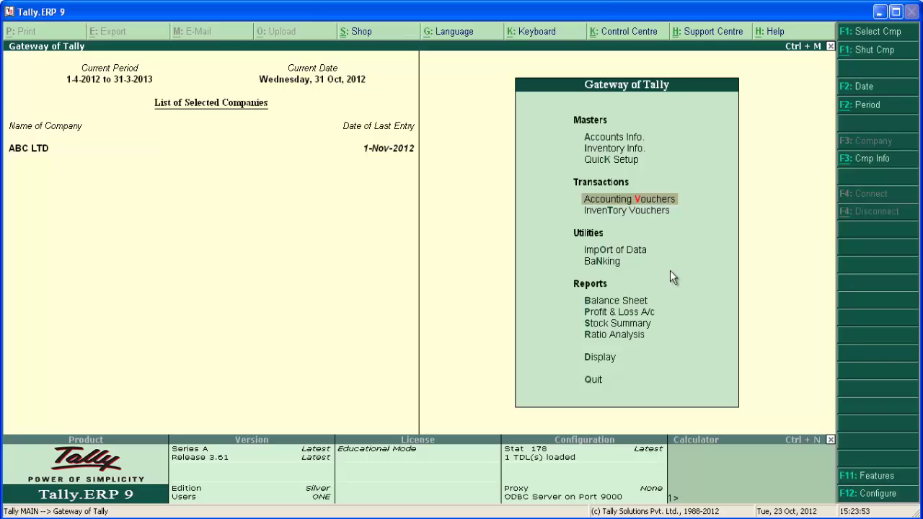
pyautogui.press('Up')
pyautogui.press('Down')
pyautogui.press('Return')
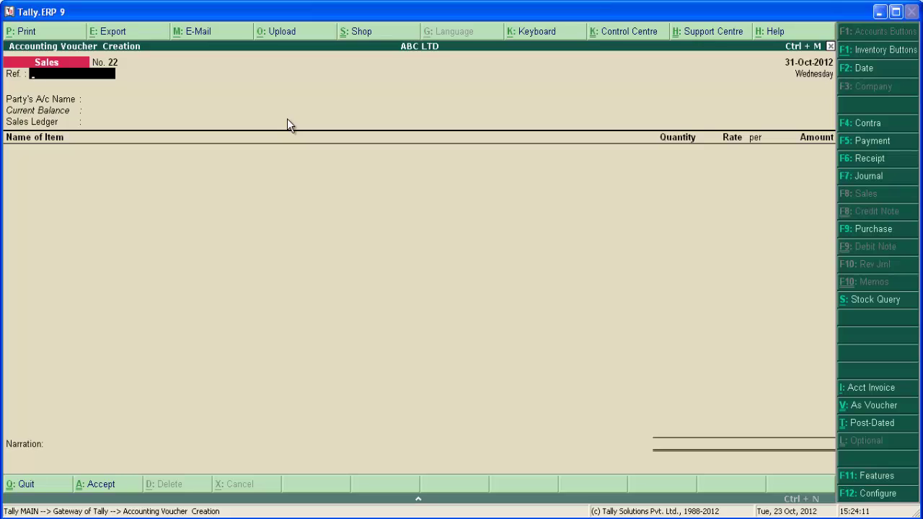
# Toggle the sales voucher to accounting invoice and back to item invoice, and set the voucher date to 1-9-2012.
pyautogui.click(870, 389)
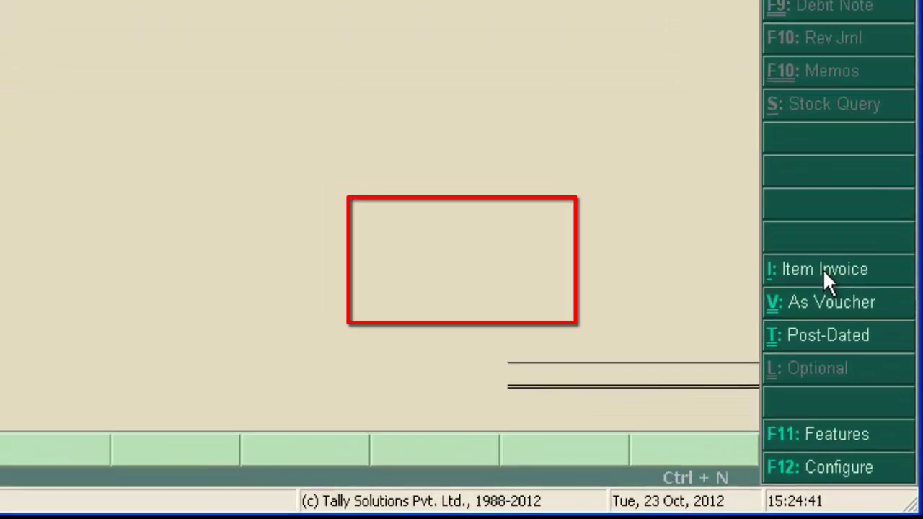
pyautogui.click(815, 251)
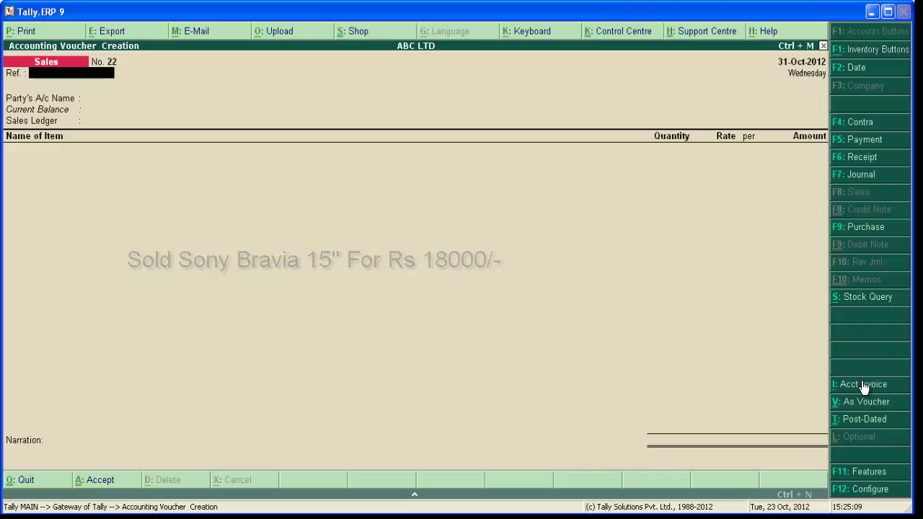
pyautogui.press('F2')
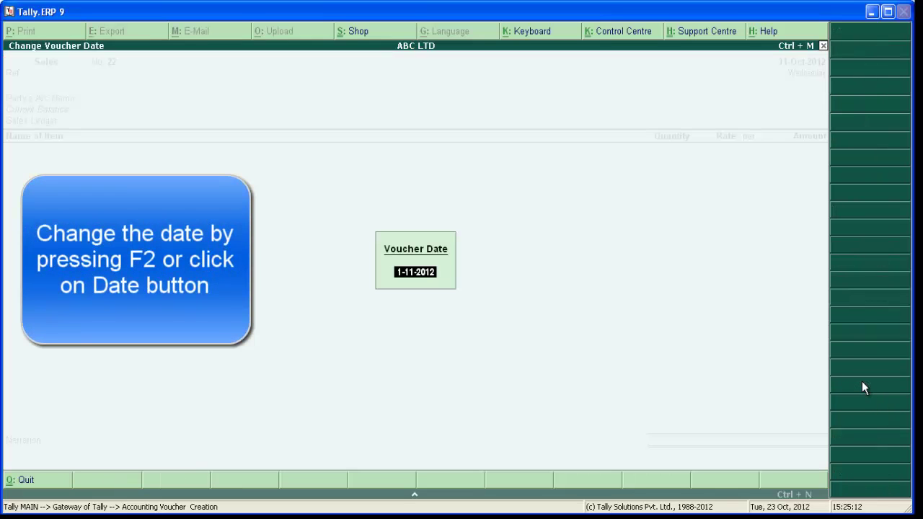
pyautogui.write('1-9-2012')
pyautogui.press('Return')
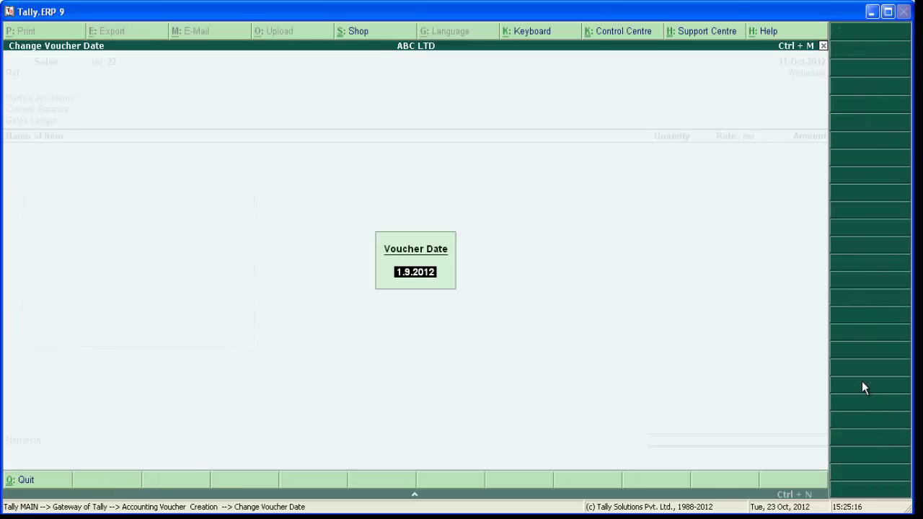
# Fill in the sales voucher header with the purchase order reference, Cash as the party account and TV SALE as the sales ledger.
pyautogui.write('P.O')
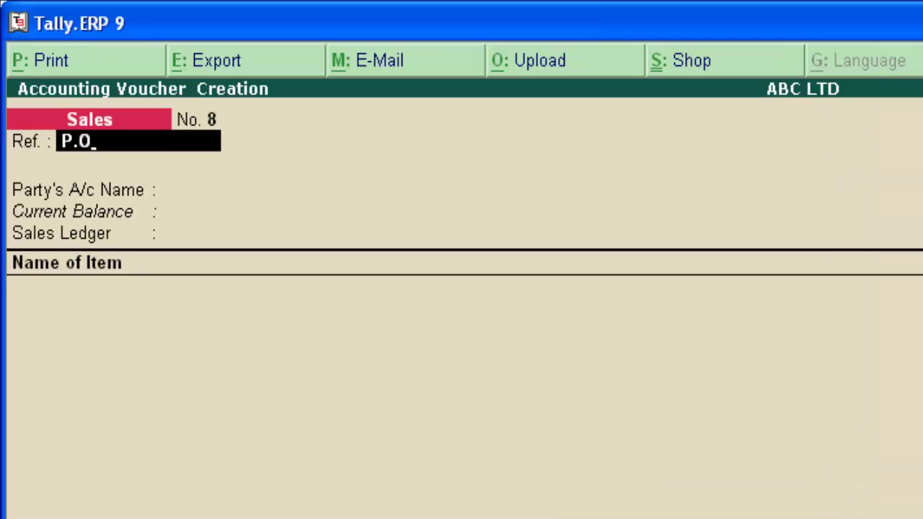
pyautogui.write(' 2345')
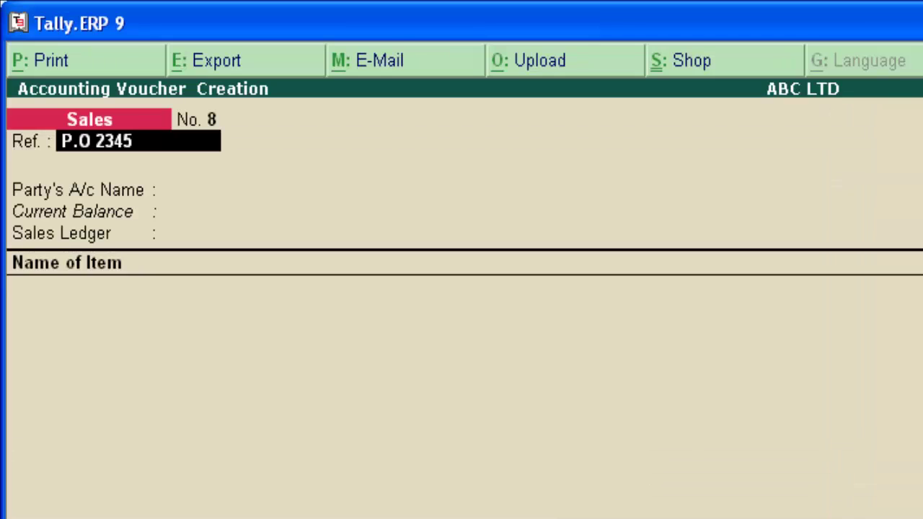
pyautogui.press('Return')
pyautogui.write('CASH')
pyautogui.press('Return')
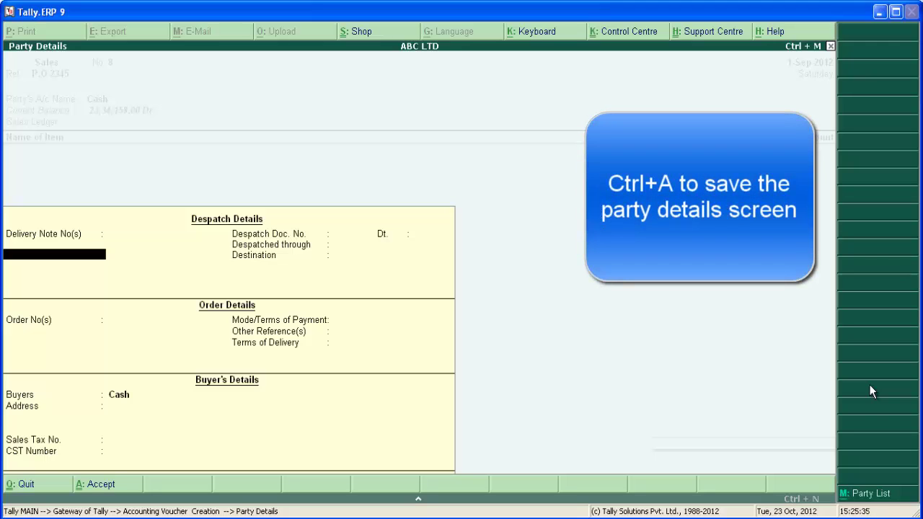
pyautogui.hotkey('ctrl', 'a')
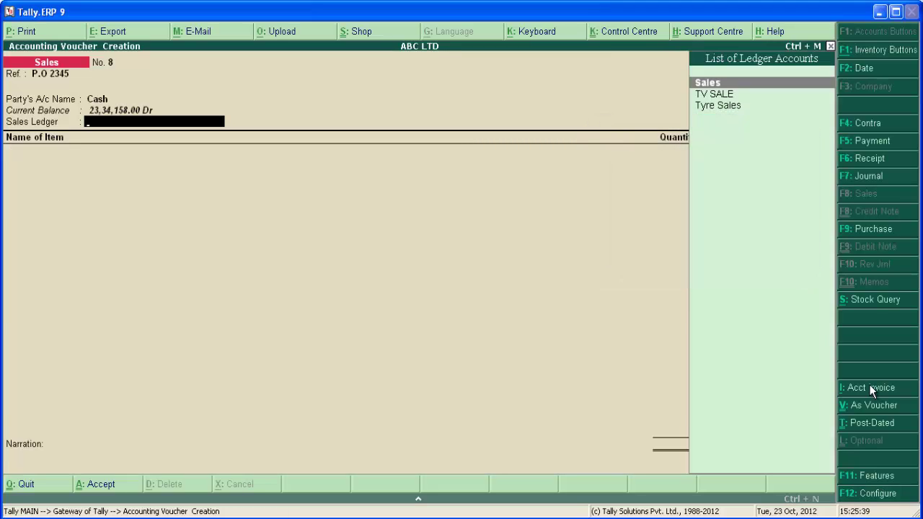
pyautogui.press('Down')
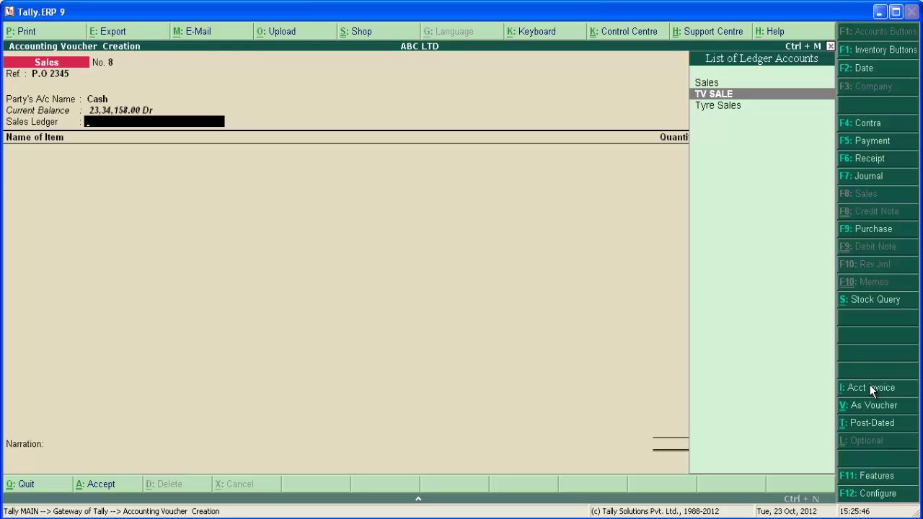
pyautogui.press('Return')
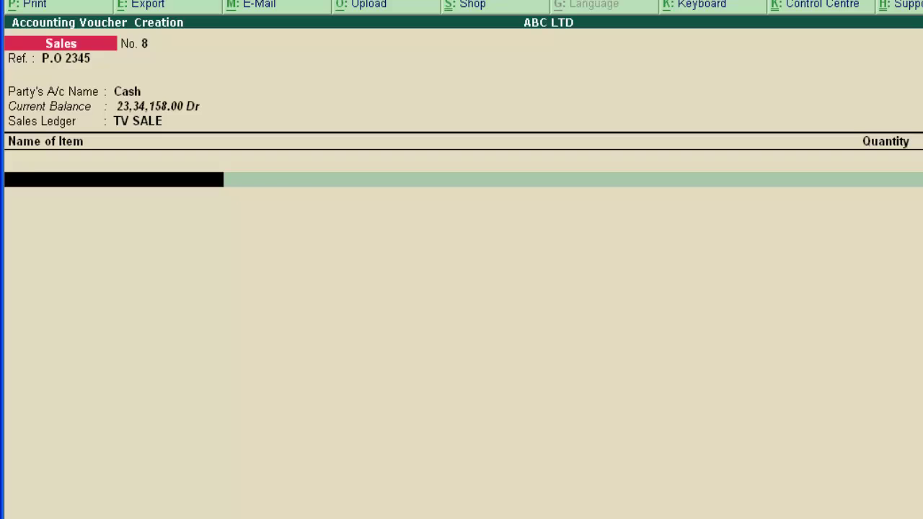
# Add the stock item Sony Bravia 15" with quantity 1 and rate 18000, and end the item list.
pyautogui.write('SON')
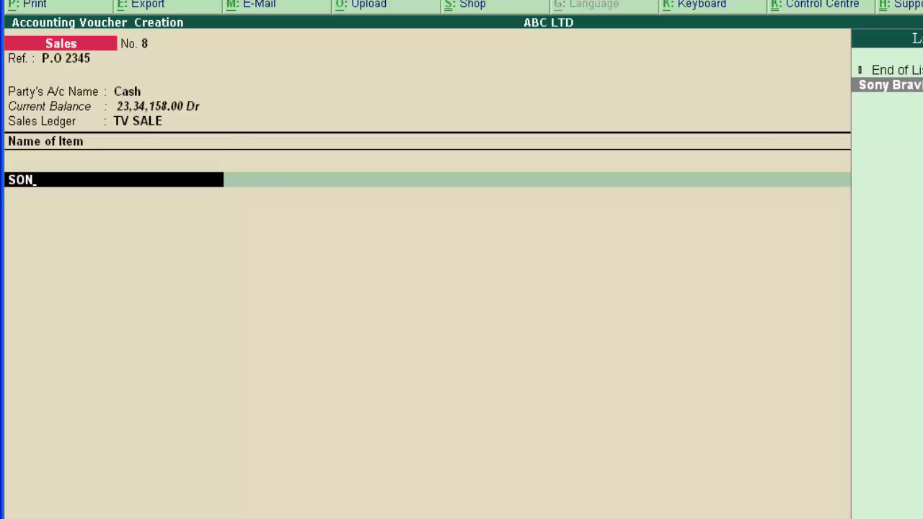
pyautogui.press('Return')
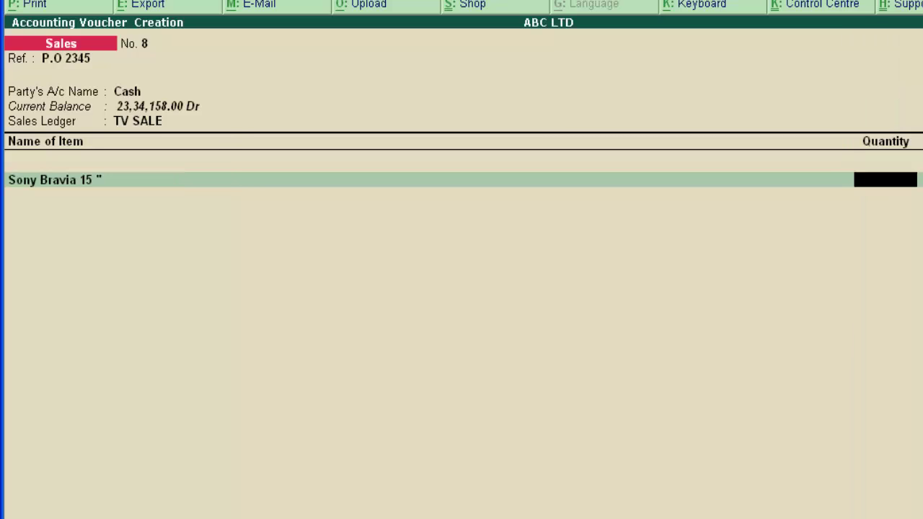
pyautogui.write('1')
pyautogui.press('Return')
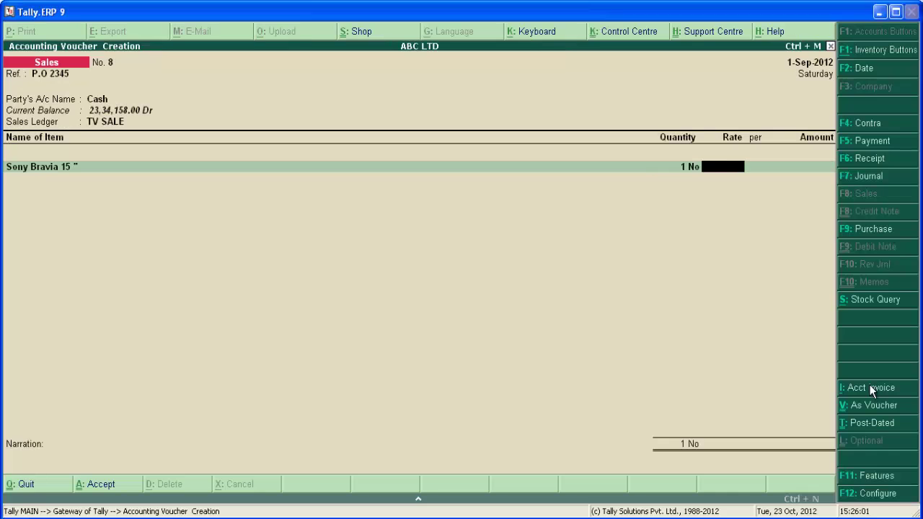
pyautogui.write('18000')
pyautogui.press('Return')
pyautogui.press('Return')
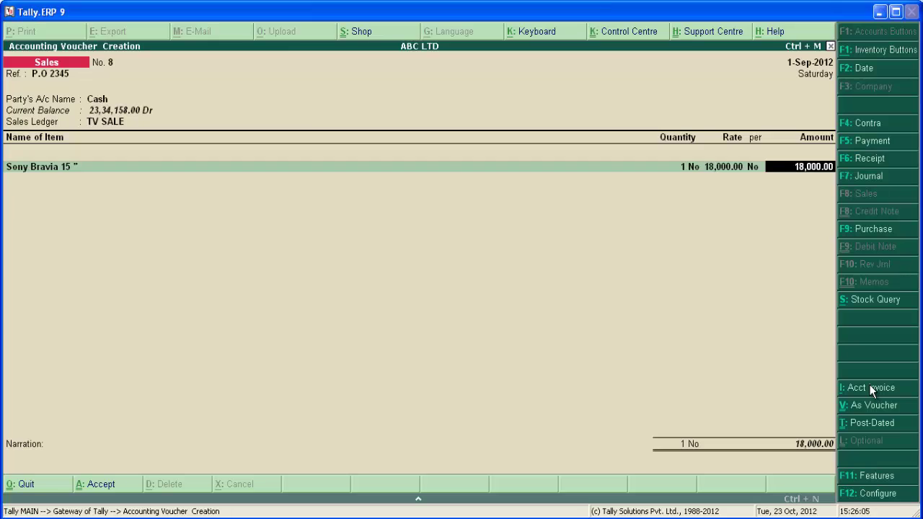
pyautogui.press('Return')
pyautogui.press('Return')
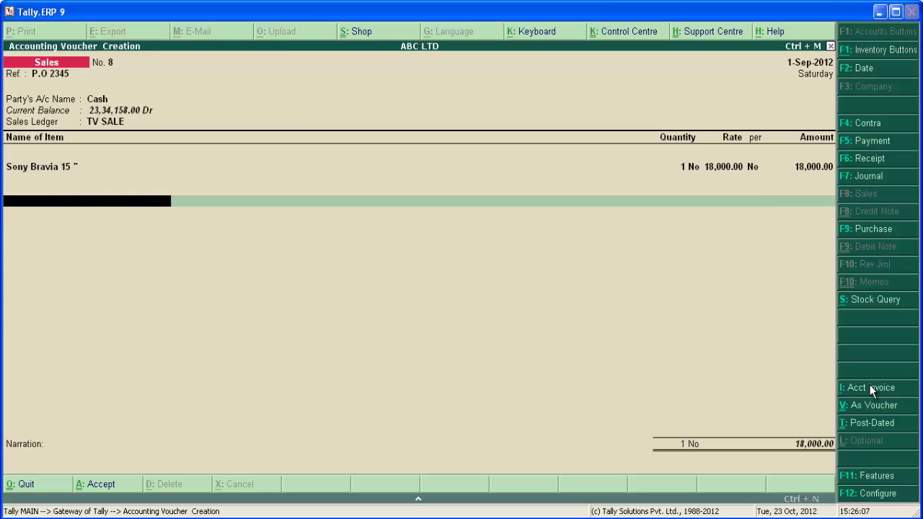
pyautogui.press('Return')
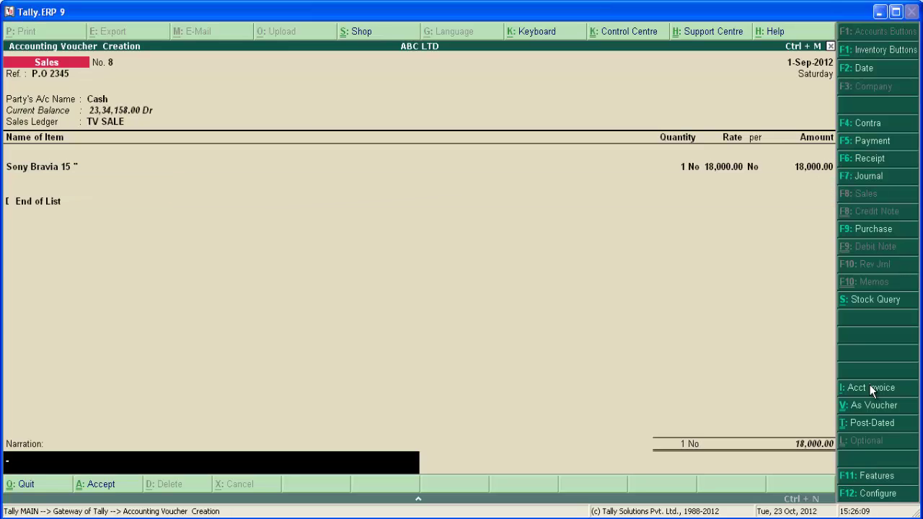
# Enter the narration SOLD SONY BRAVIA 15" and accept the sales voucher.
pyautogui.write('SOLD S')
pyautogui.write('ONY BRAVIA 15"')
pyautogui.press('Return')
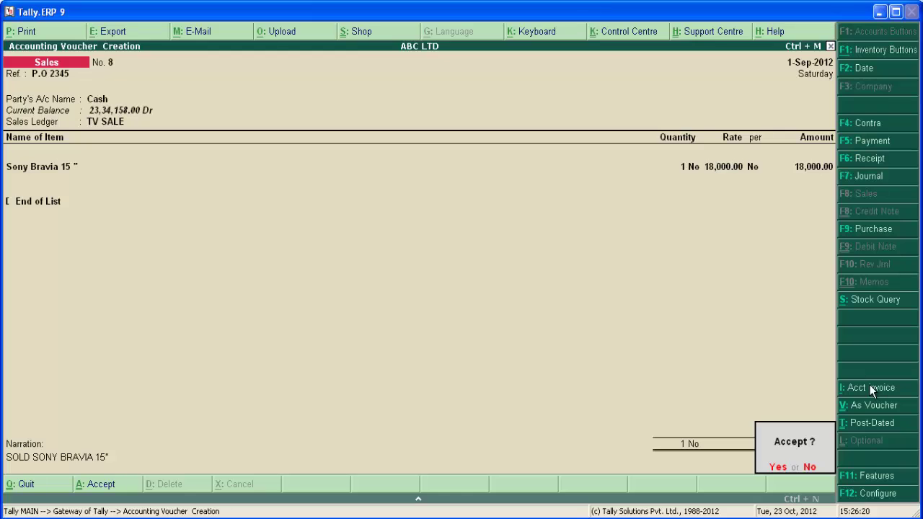
pyautogui.press('y')
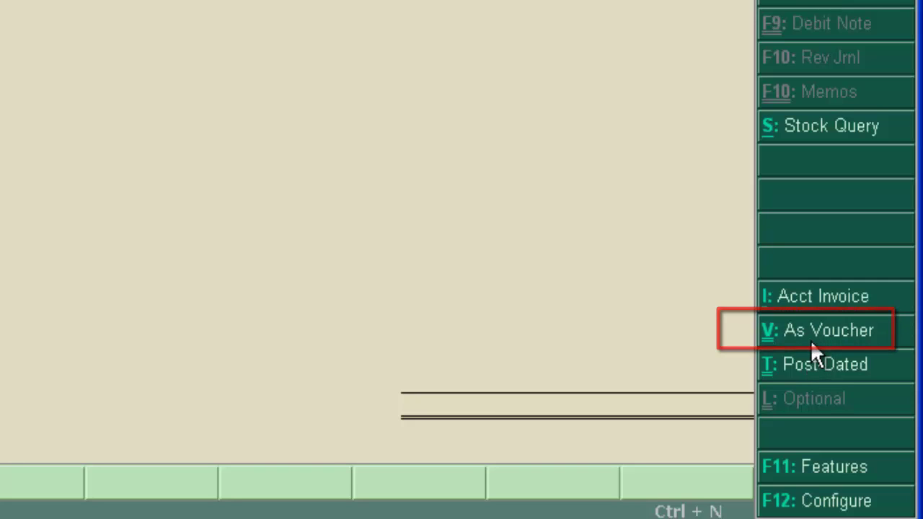
# Switch sales entry to voucher mode and reopen the previously saved Sony Bravia sales voucher.
pyautogui.click(812, 345)
pyautogui.click(812, 343)
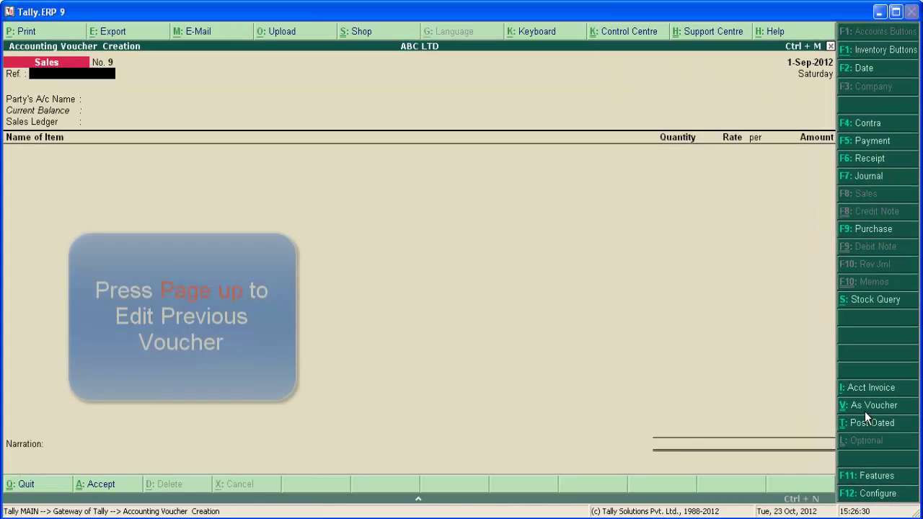
pyautogui.press('pageup')
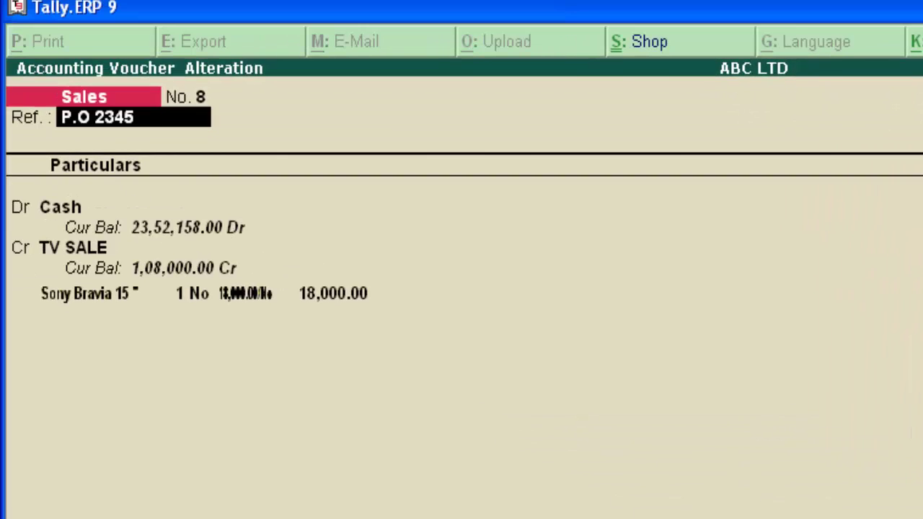
# Review the debit, credit and stock item entries of the reopened sales voucher and accept it without changes.
pyautogui.press('Return')
pyautogui.press('Return')
pyautogui.press('Return')
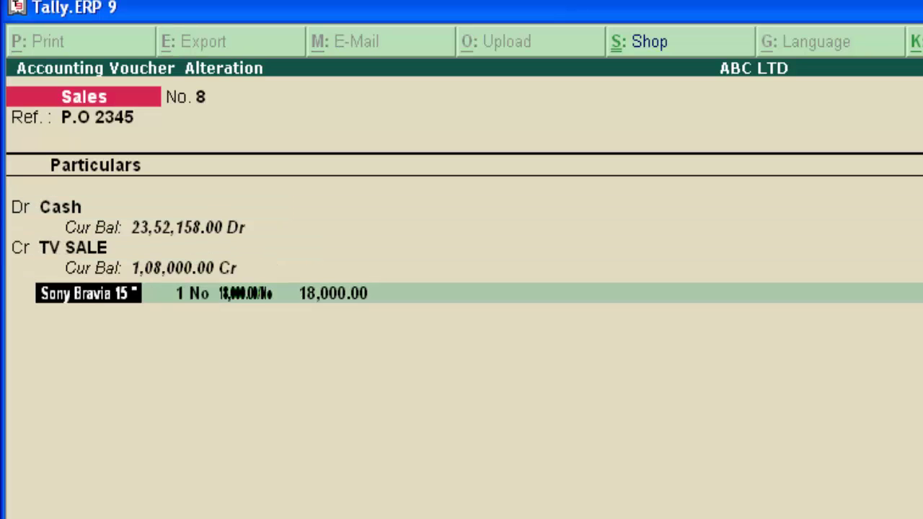
pyautogui.press('Return')
pyautogui.press('Return')
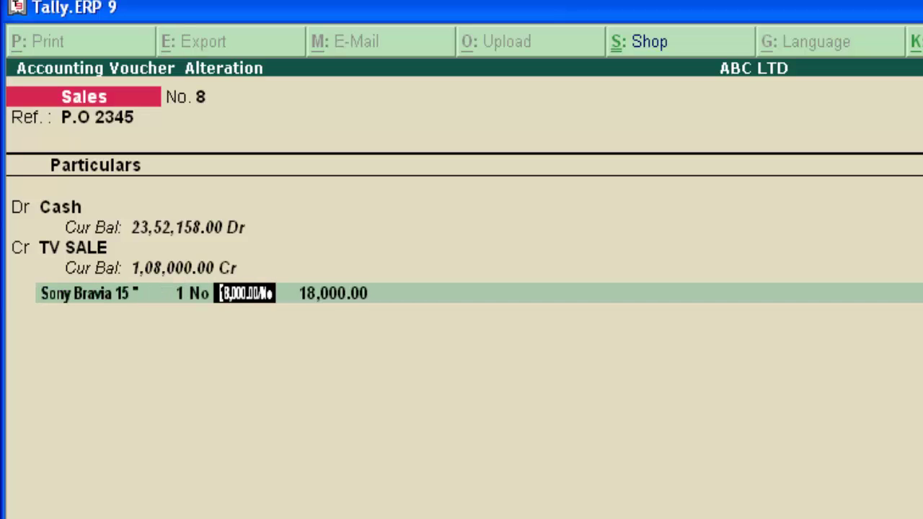
pyautogui.press('Return')
pyautogui.press('Return')
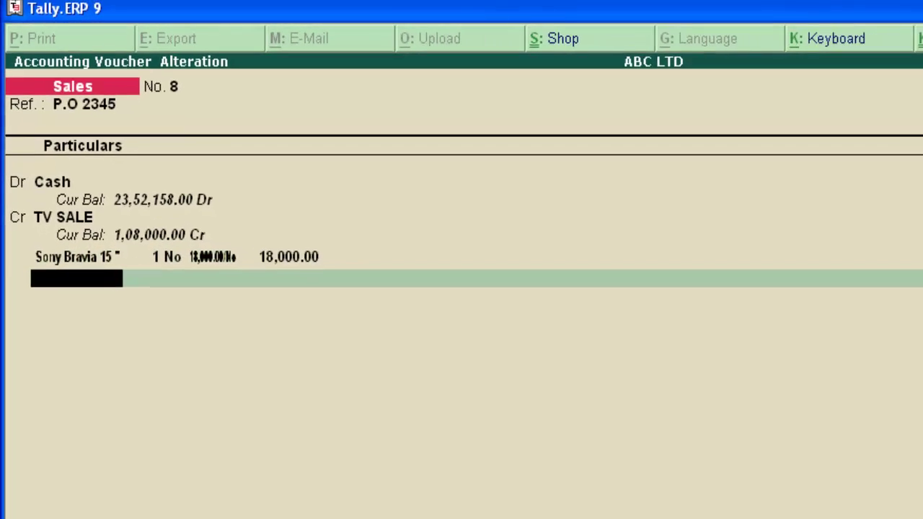
pyautogui.press('Return')
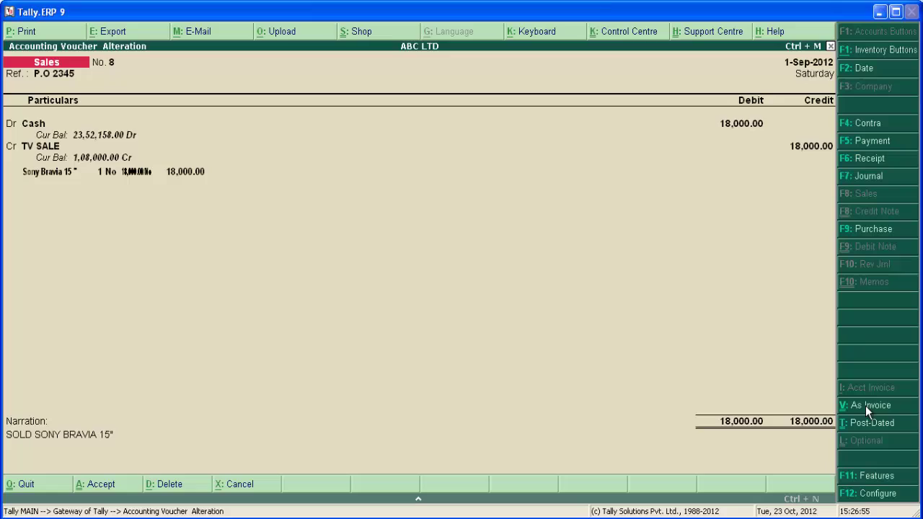
pyautogui.hotkey('ctrl', 'a')
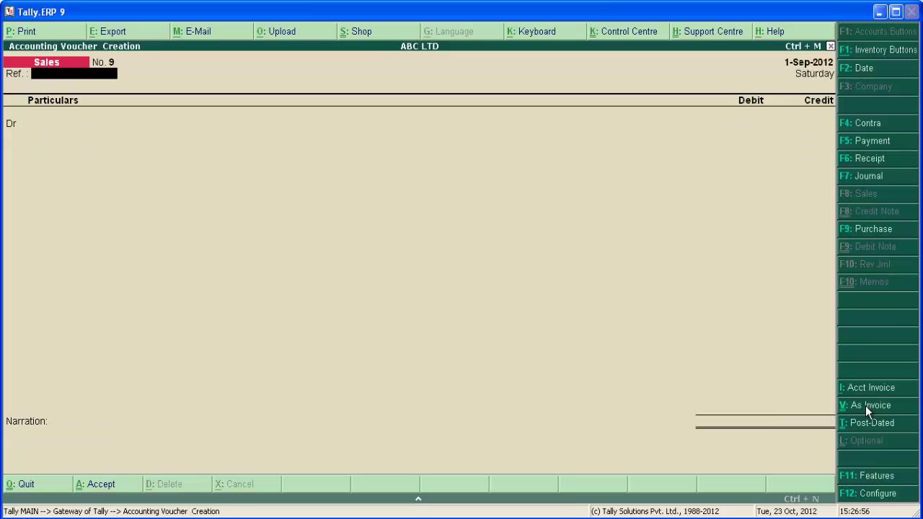